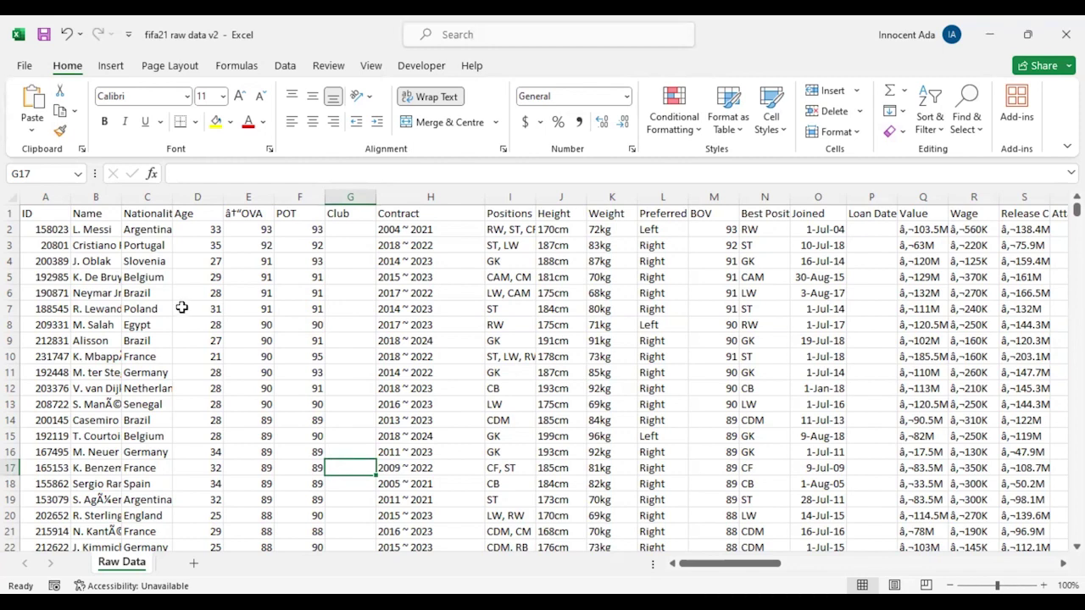
Step: Load the range A1:BV998 of the Raw Data sheet into the Power Query Editor as a table with headers
left_click(81, 275)
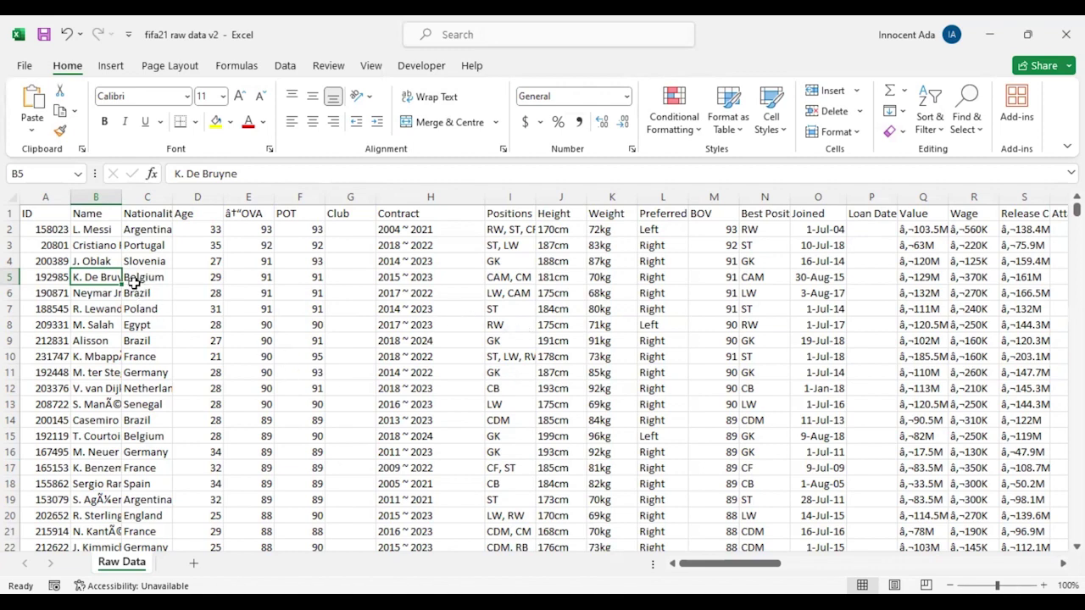
left_click(286, 66)
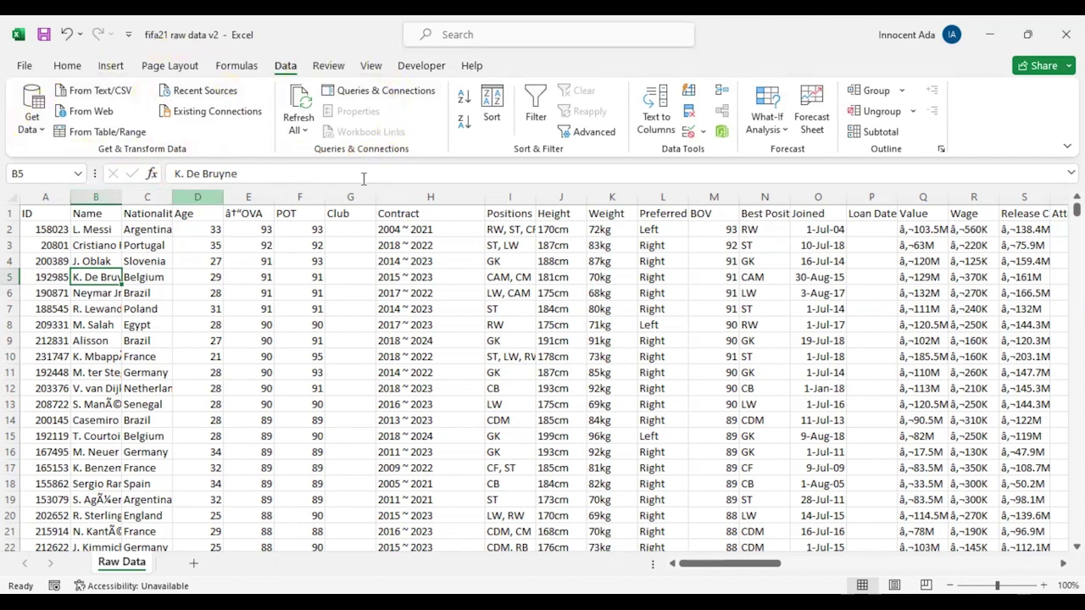
left_click(42, 132)
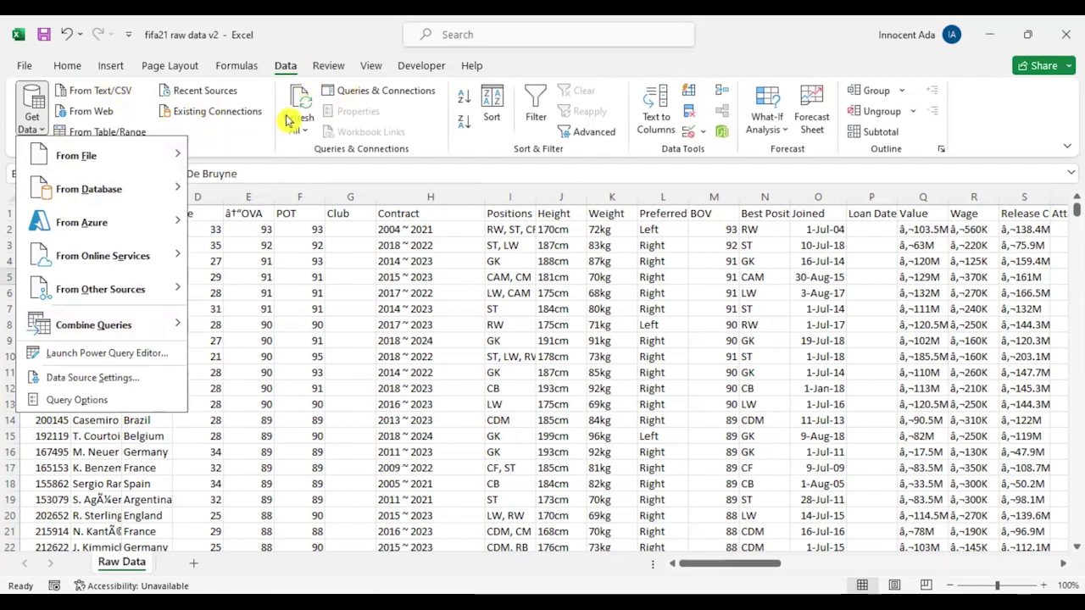
left_click(250, 158)
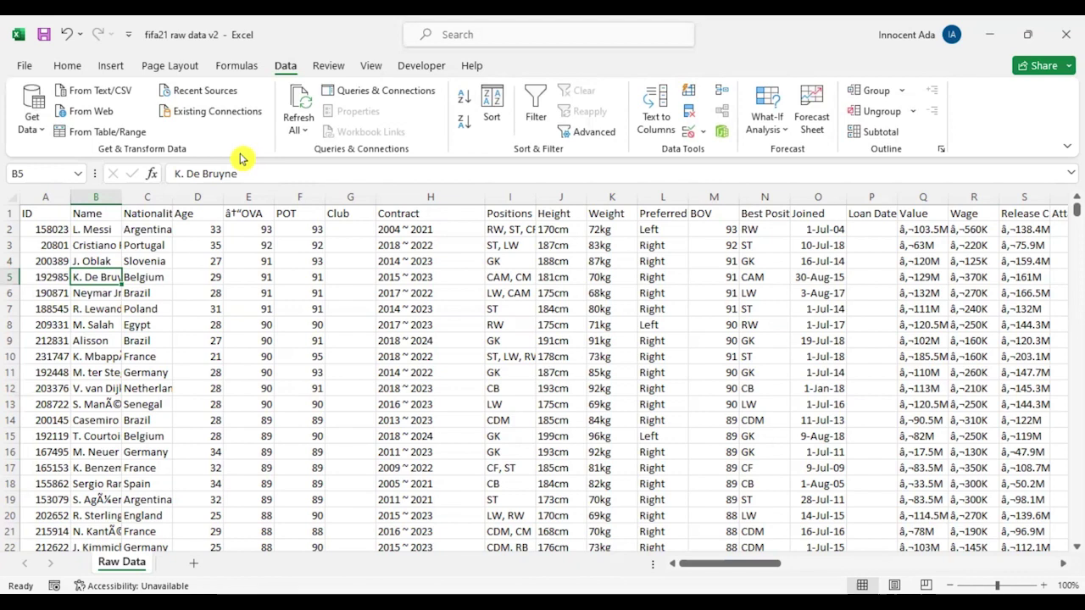
mouse_move(53, 229)
left_mouse_down()
mouse_move(359, 319)
mouse_move(975, 466)
left_mouse_up()
left_click(406, 342)
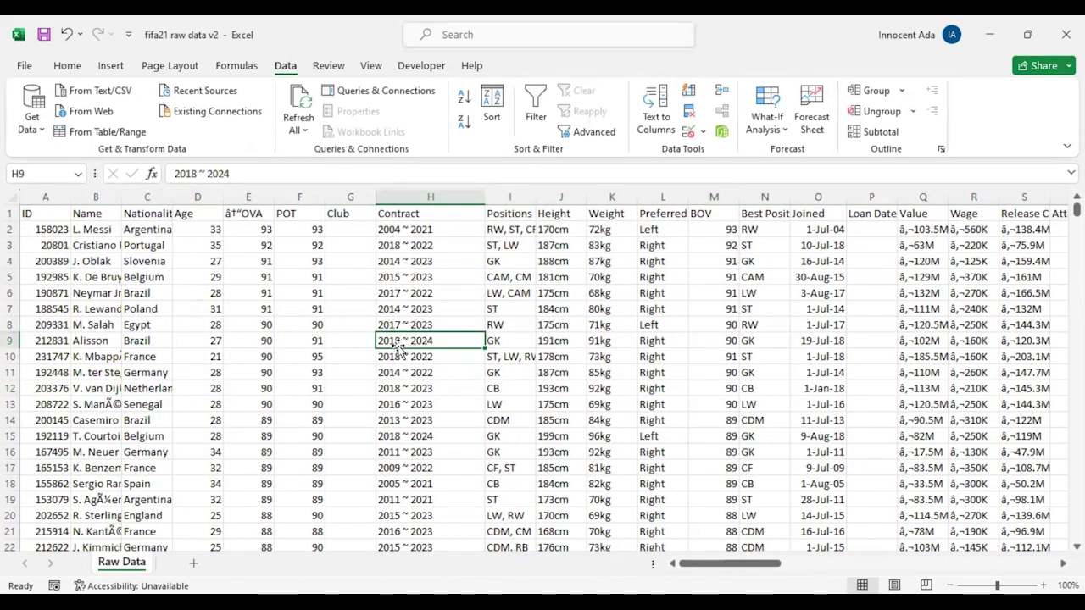
left_click(80, 134)
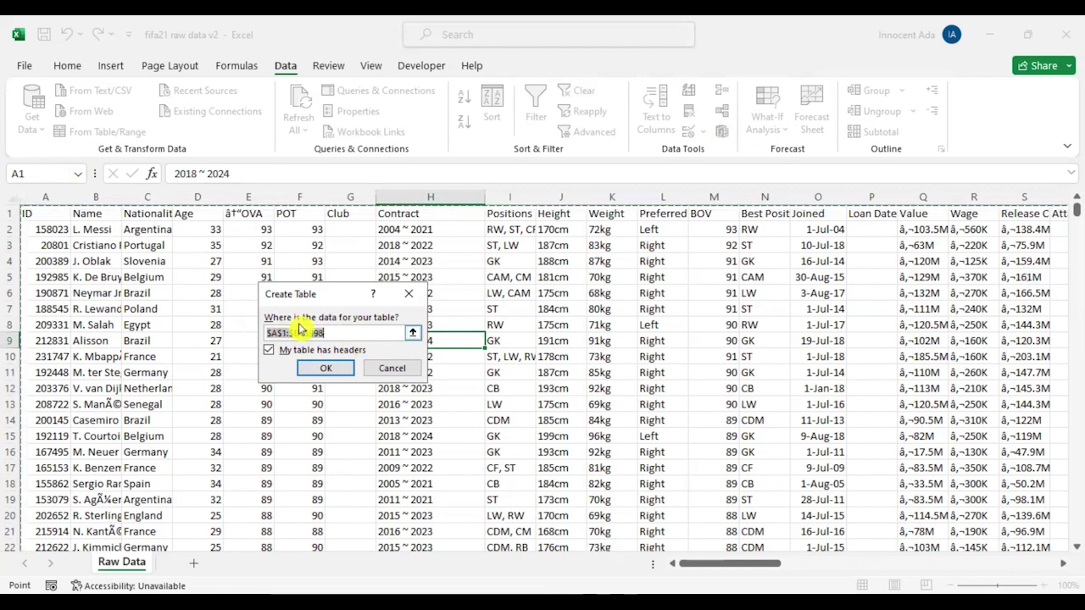
left_click(268, 350)
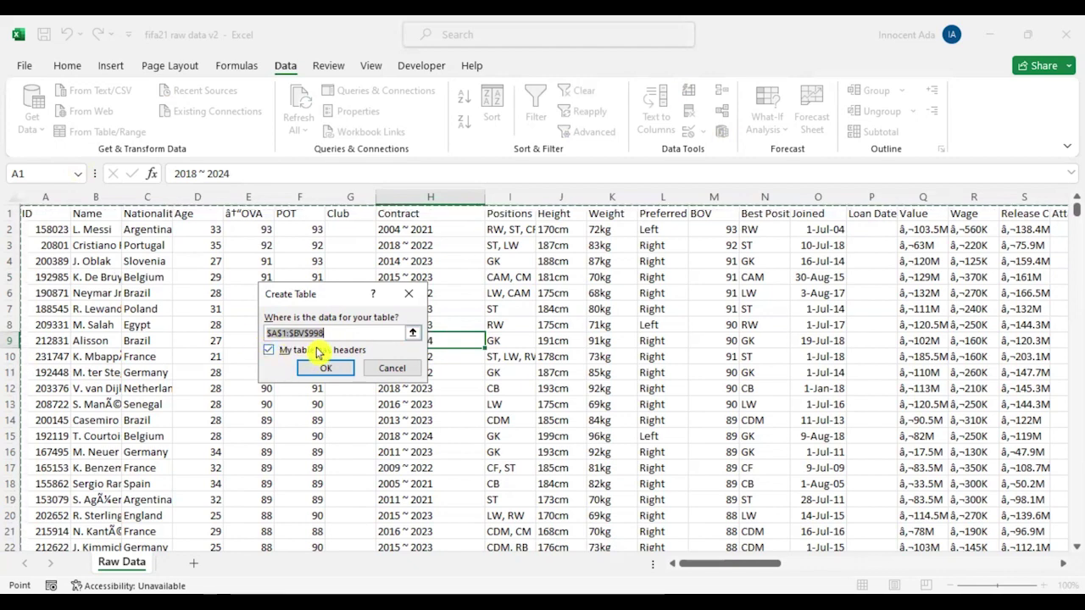
left_click(270, 350)
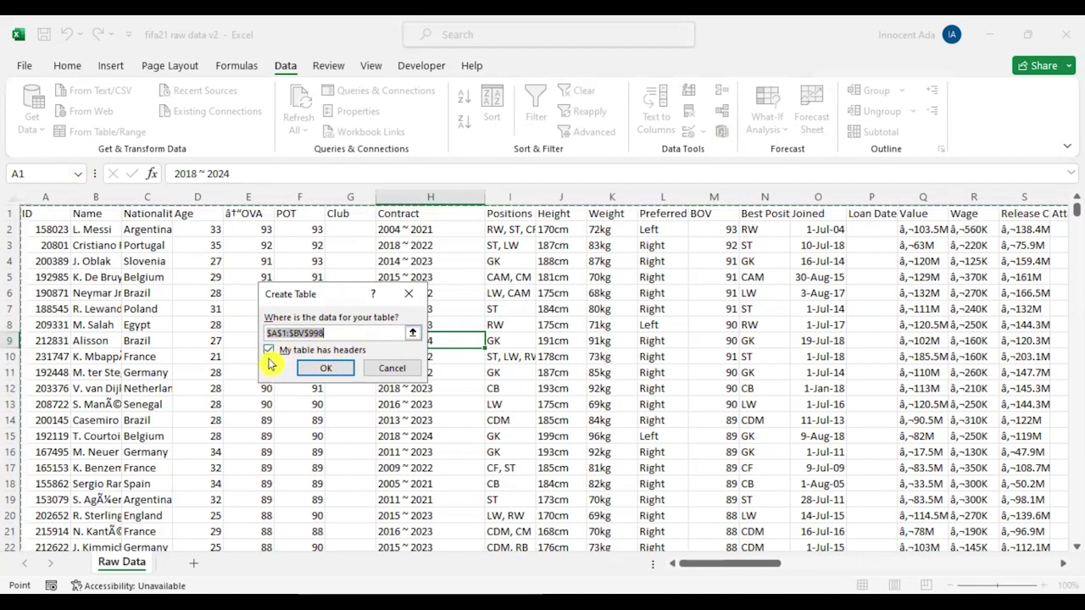
left_click(270, 355)
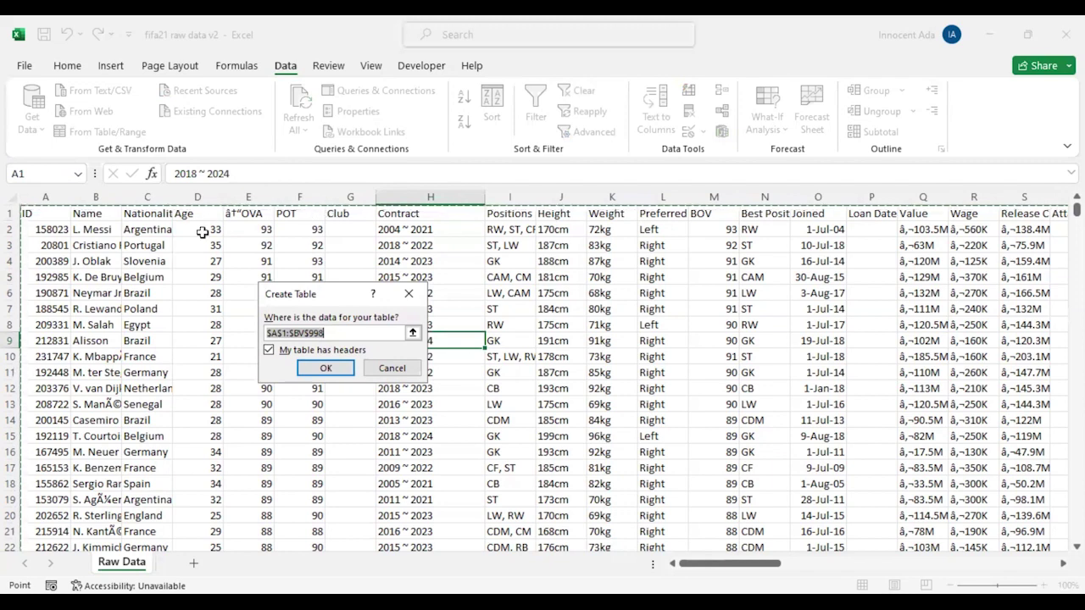
left_click(331, 373)
left_click(331, 373)
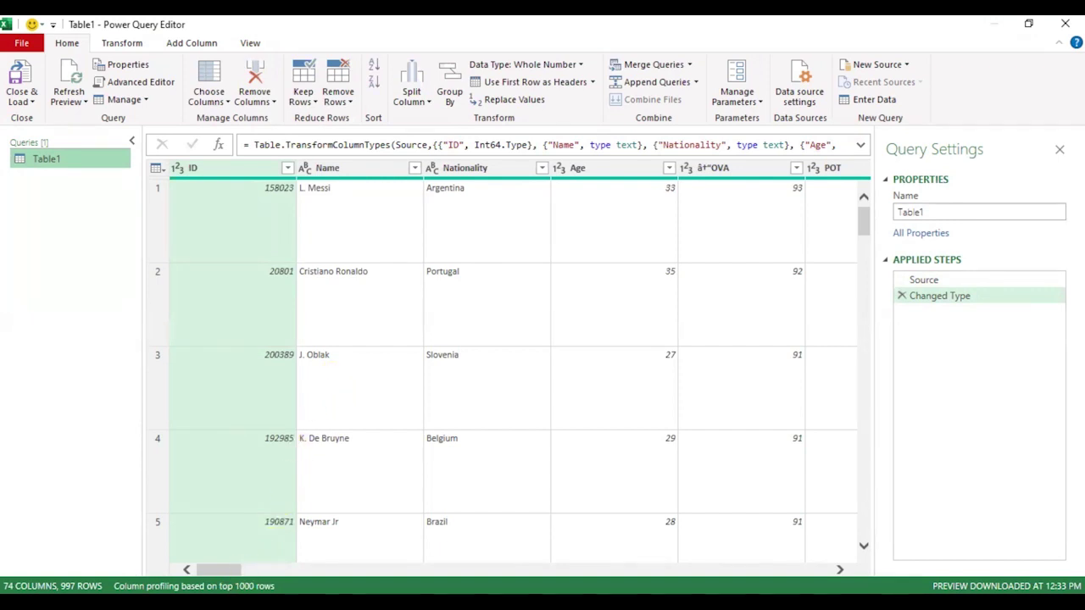
Step: Set up a Split Column by Delimiter operation on the Contract column with the custom delimiter ~
left_click_drag(219, 570, 290, 567)
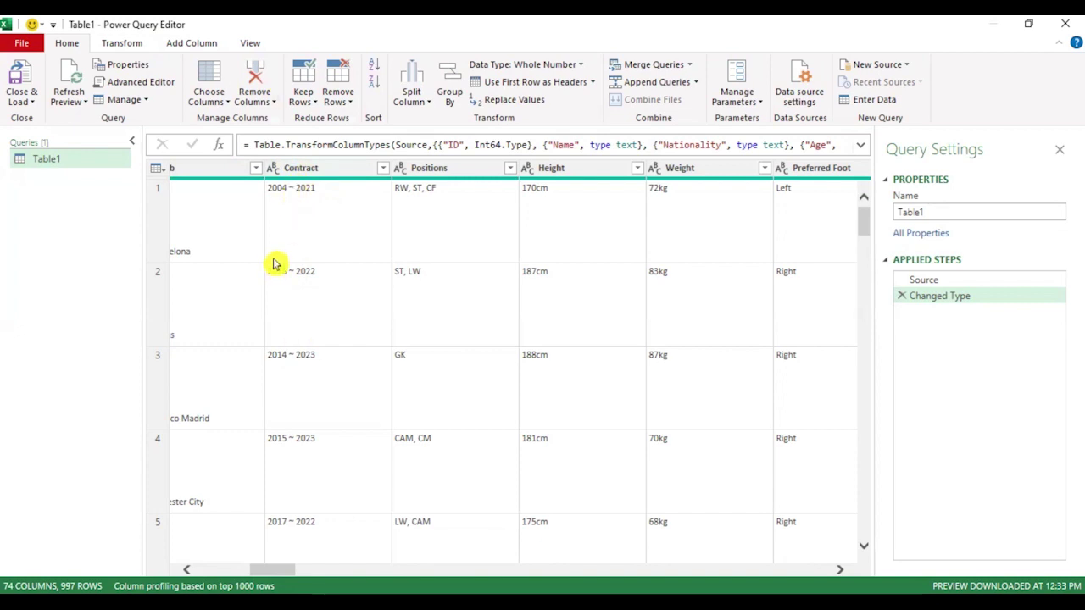
left_click(314, 166)
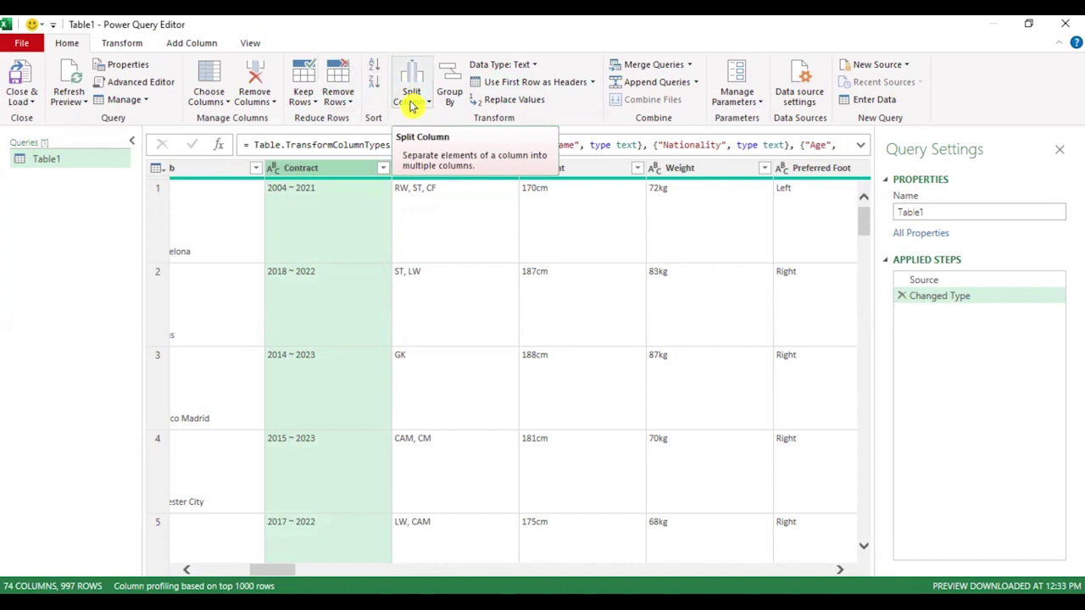
left_click(119, 43)
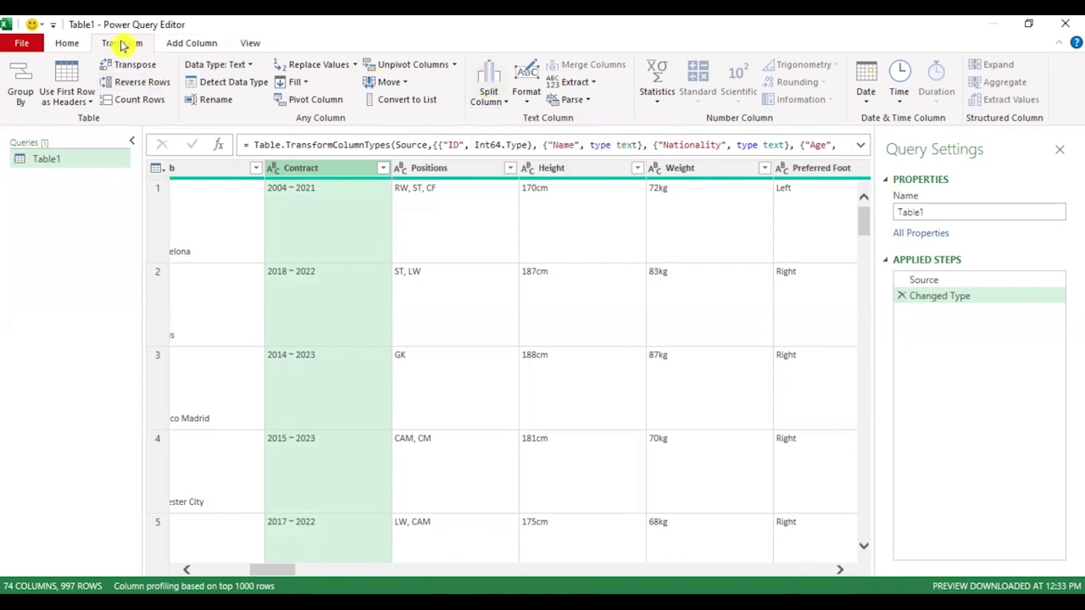
left_click(506, 103)
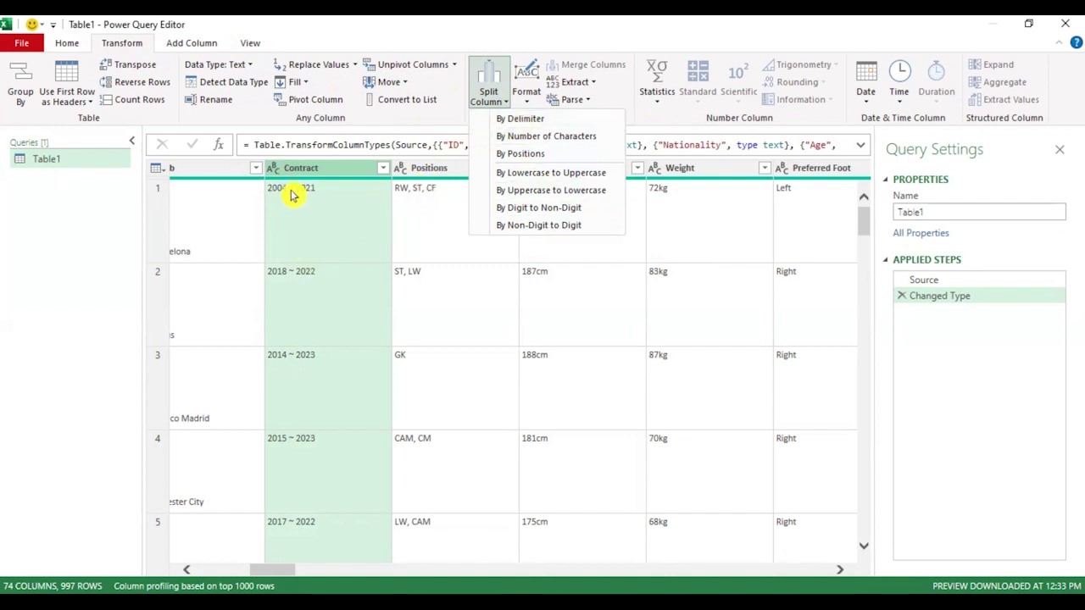
left_click(509, 119)
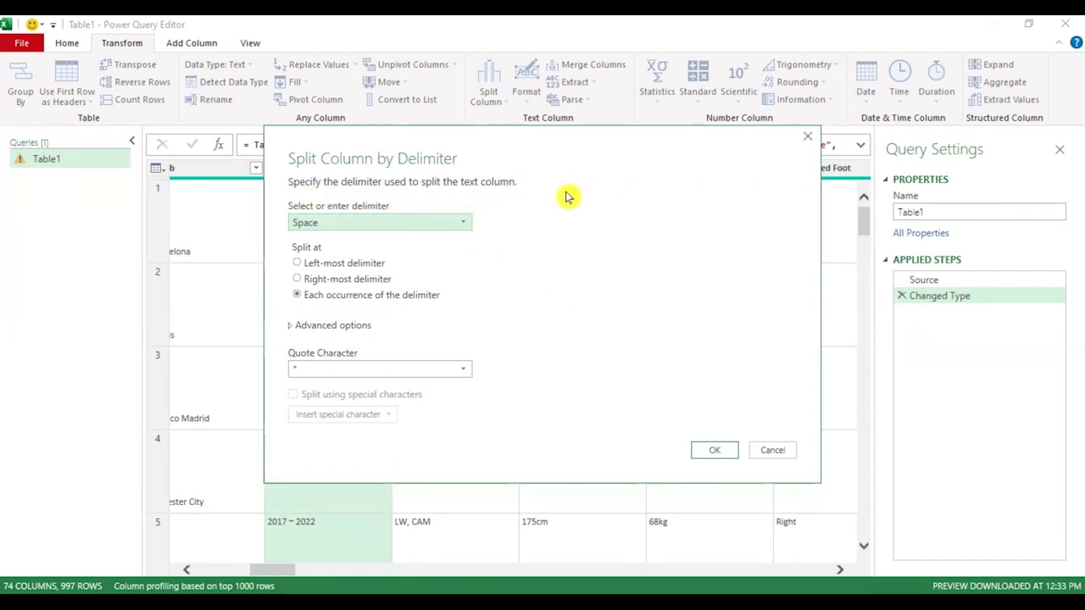
left_click(465, 225)
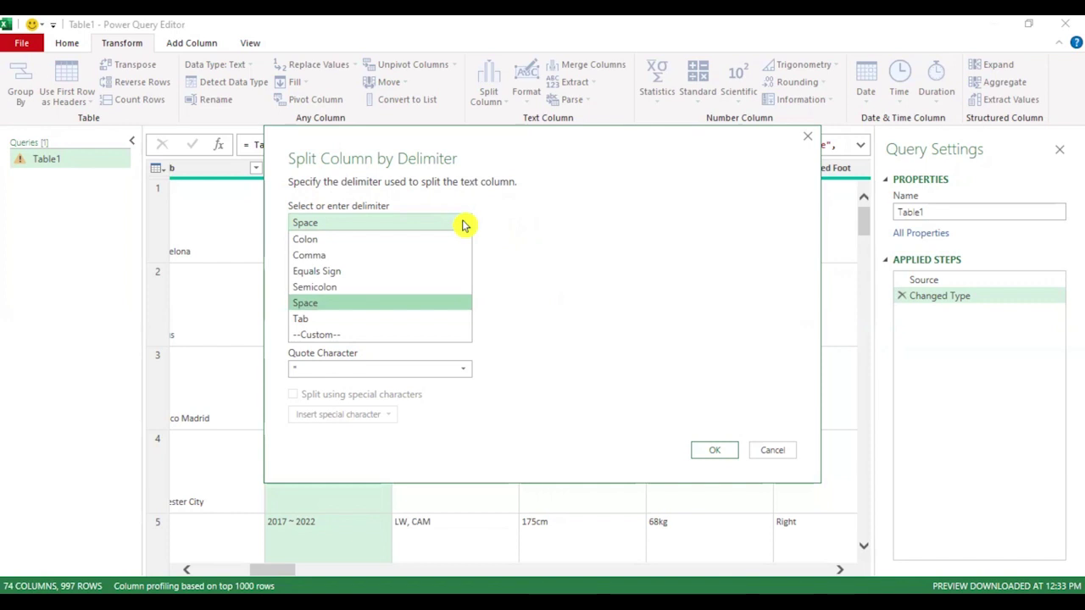
left_click(345, 336)
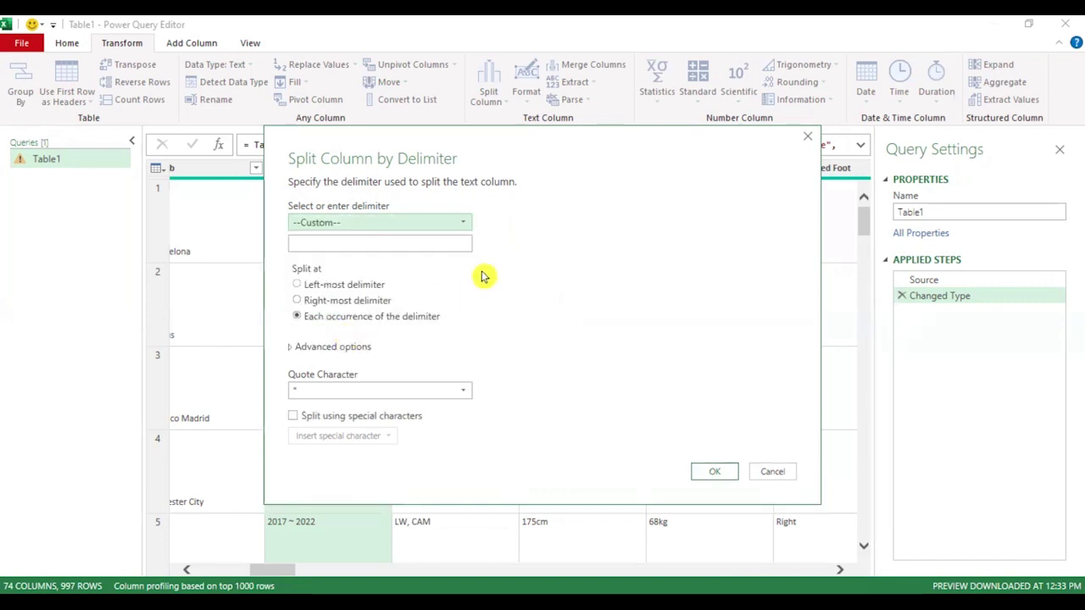
left_click(411, 247)
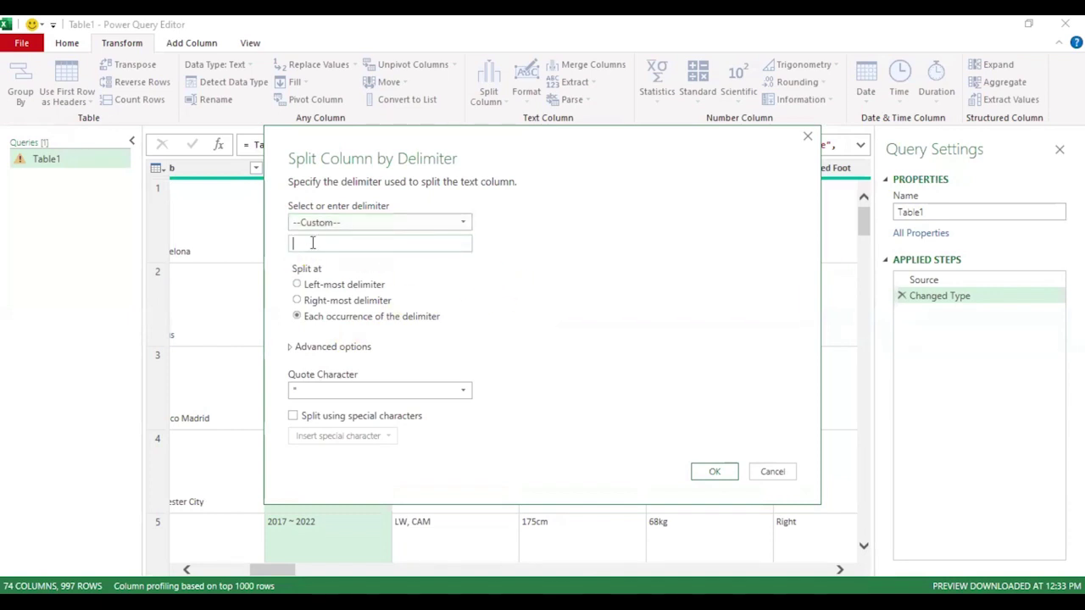
type("~")
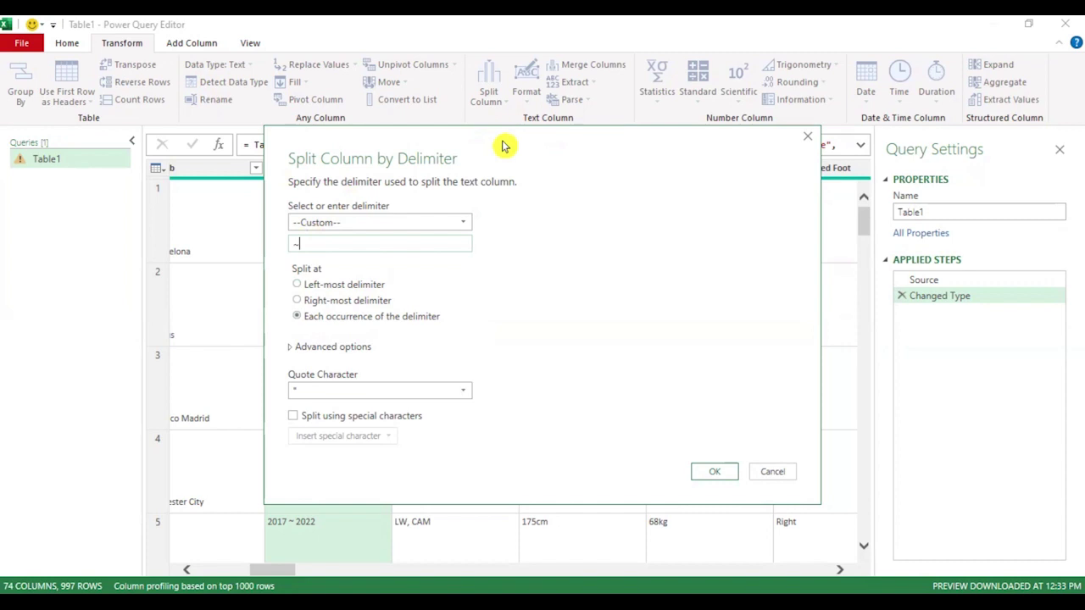
Step: Apply the Contract column split at each occurrence of the delimiter
key("super+Right")
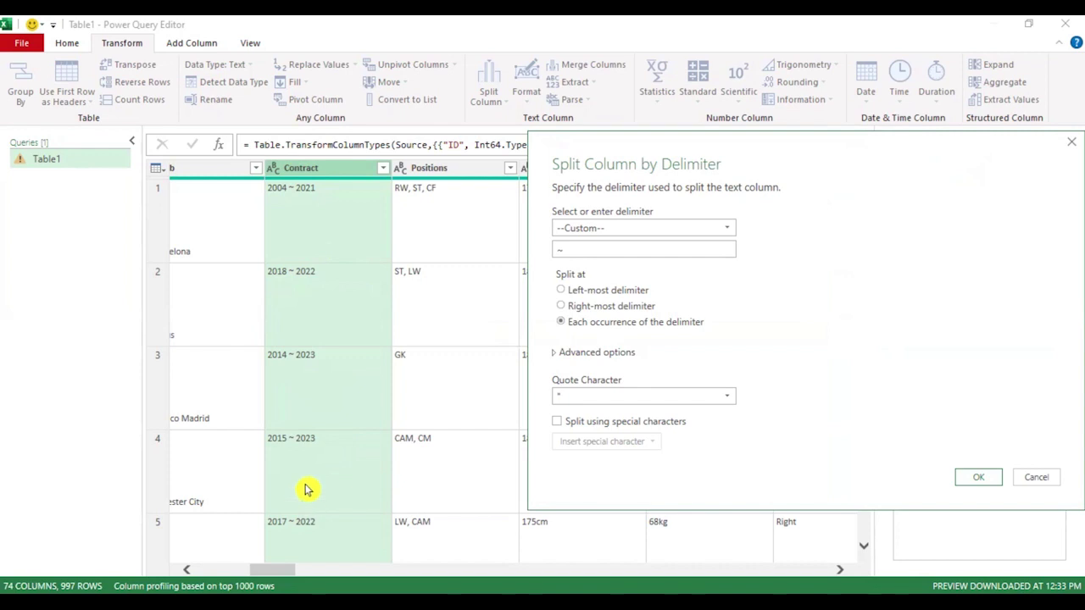
left_click(567, 295)
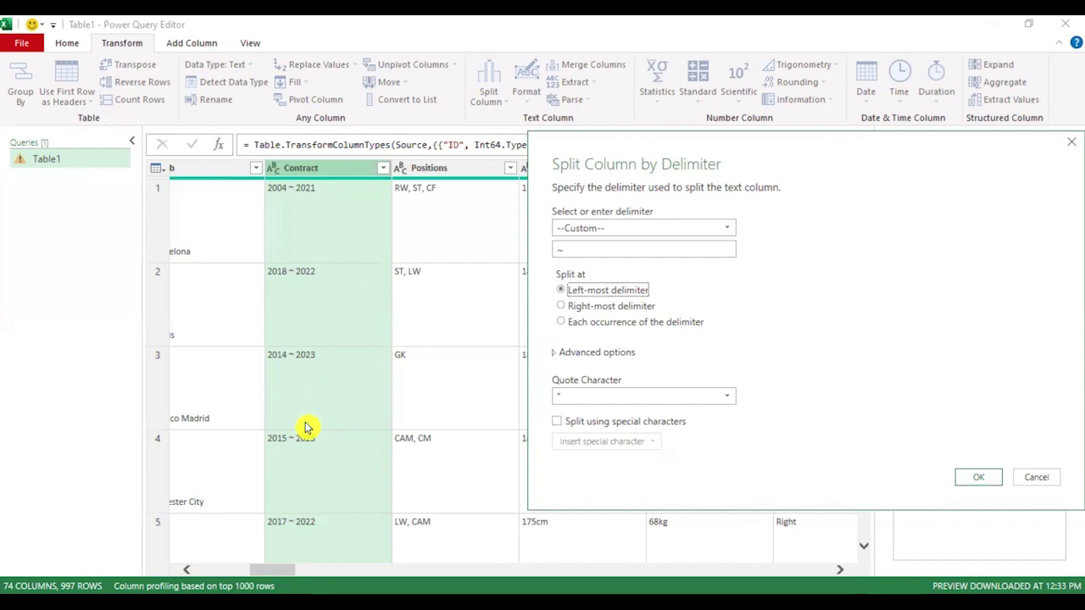
left_click(560, 306)
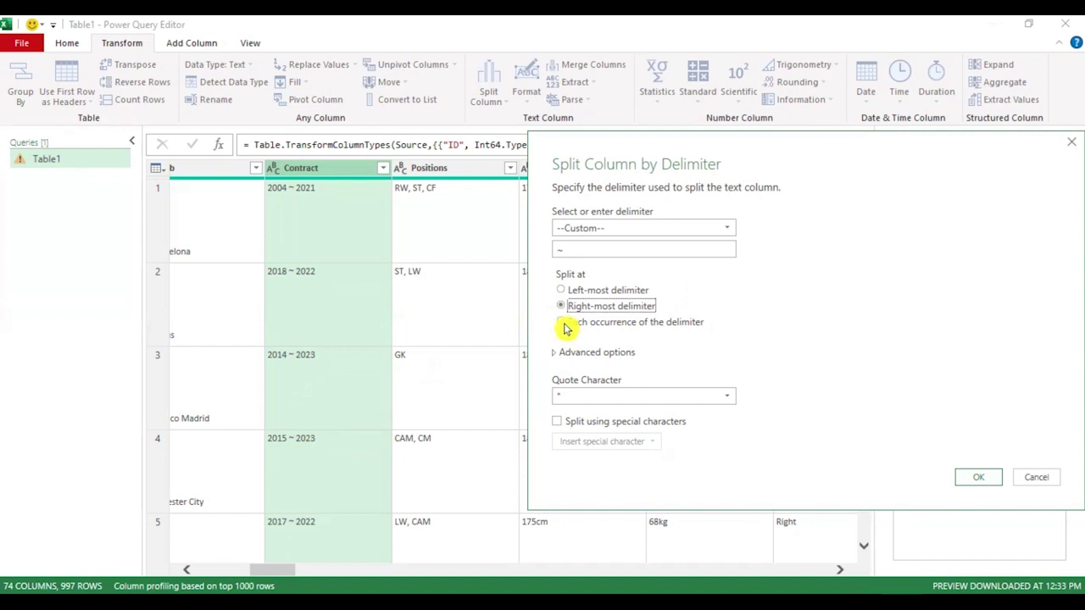
left_click(561, 323)
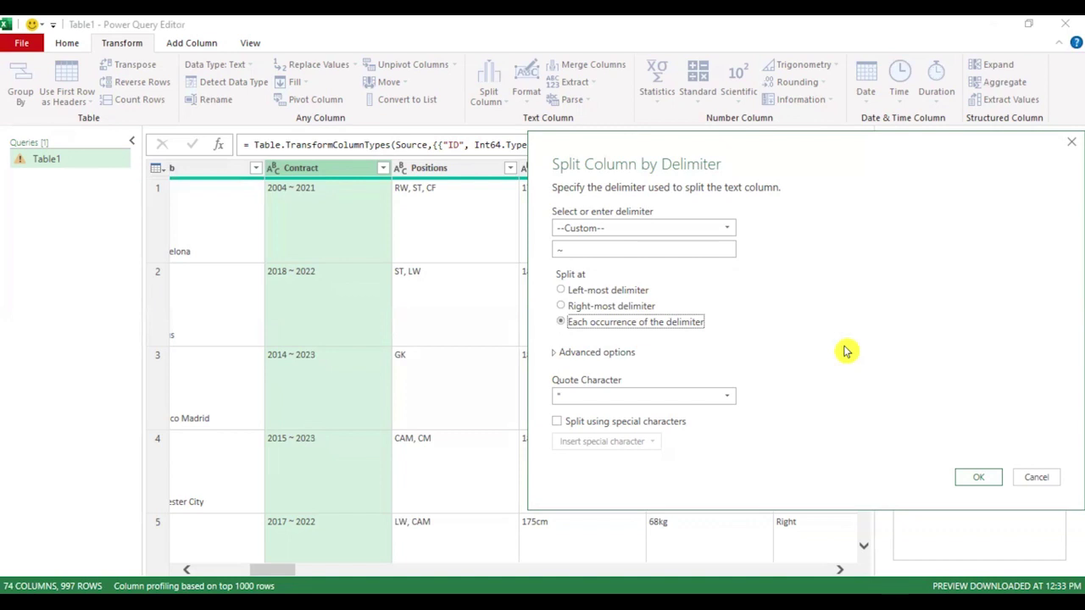
left_click(988, 480)
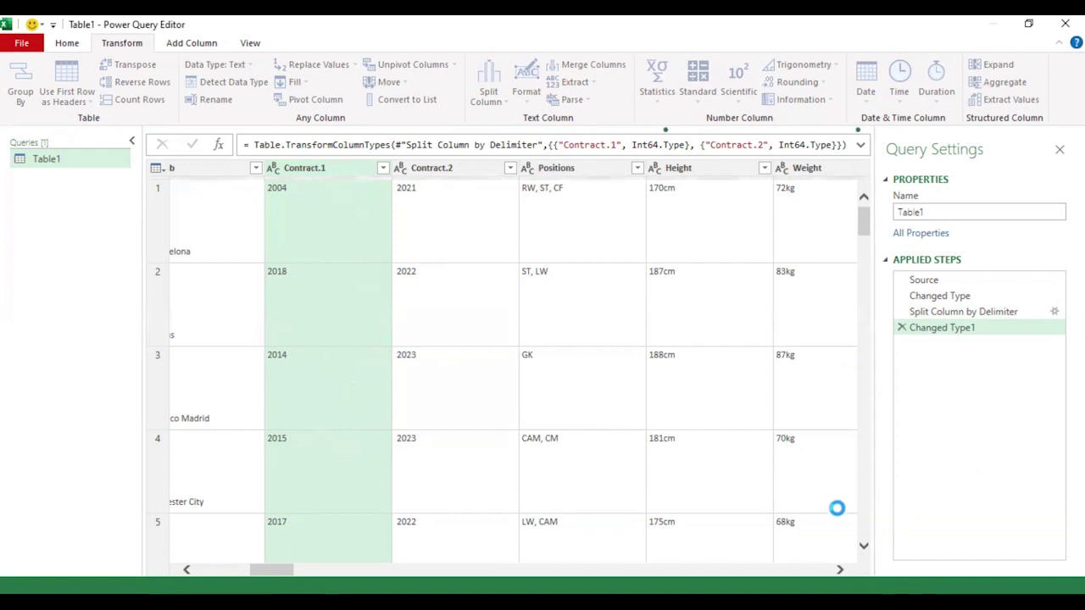
Step: Rename the Contract.1 column as Start_Contract and the Contract.2 column as End_Contract
left_click(187, 570)
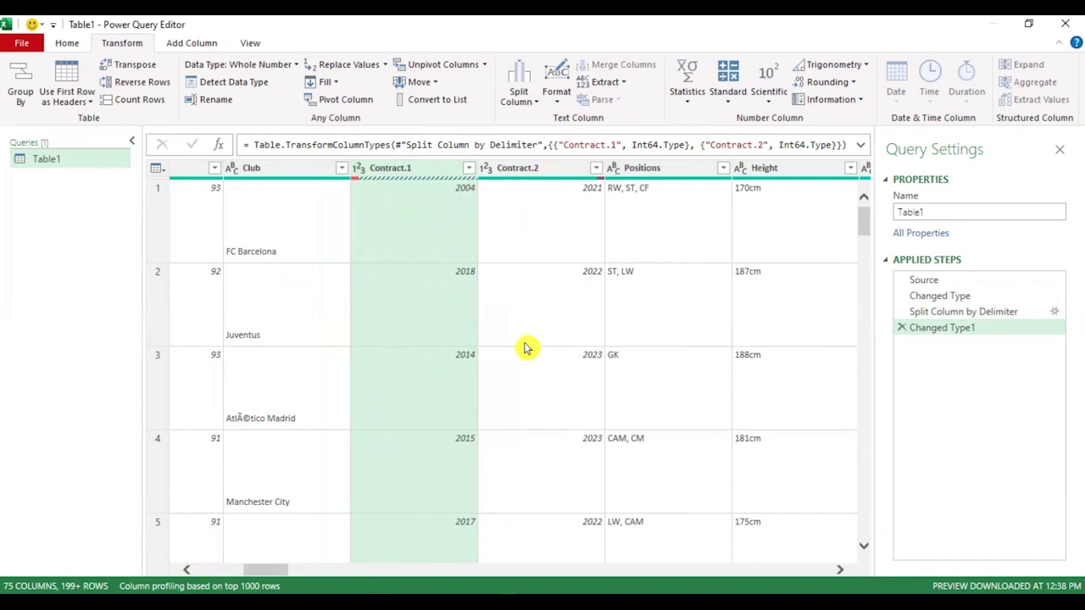
double_click(407, 174)
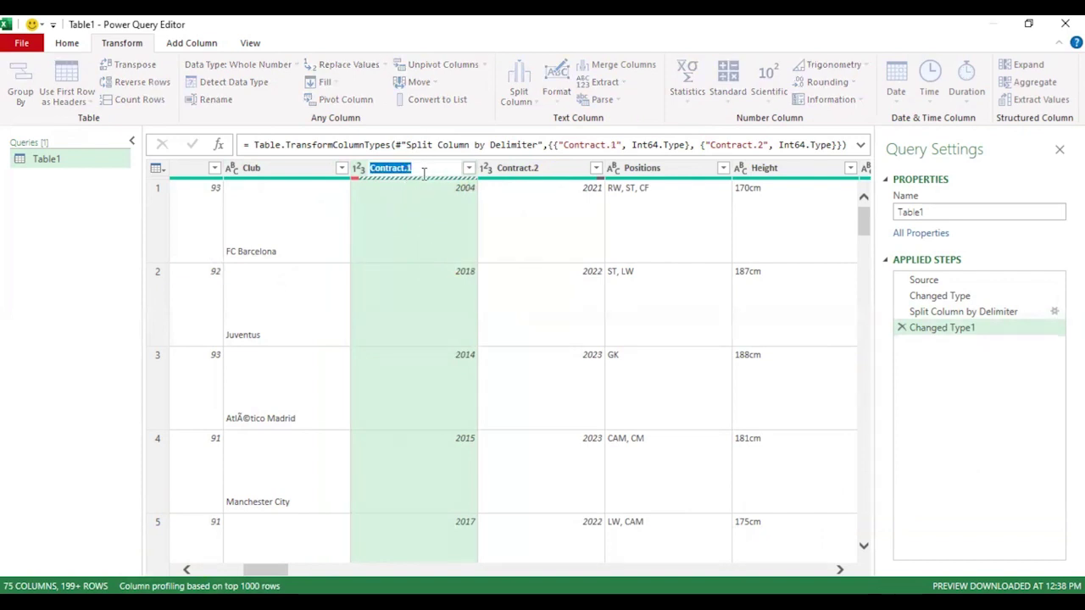
type("Start_Contract")
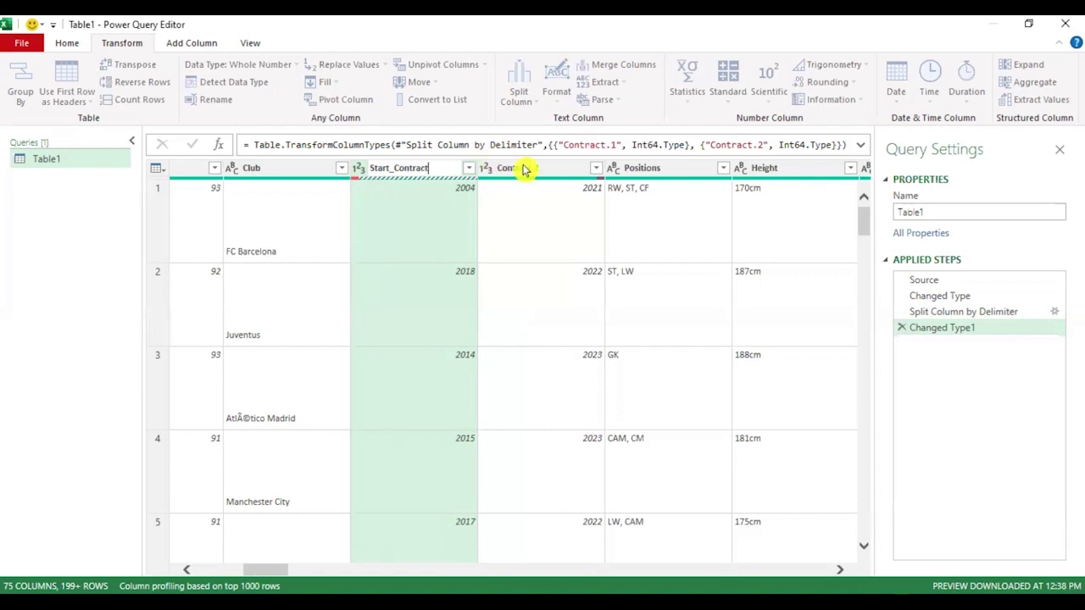
key("Return")
double_click(526, 174)
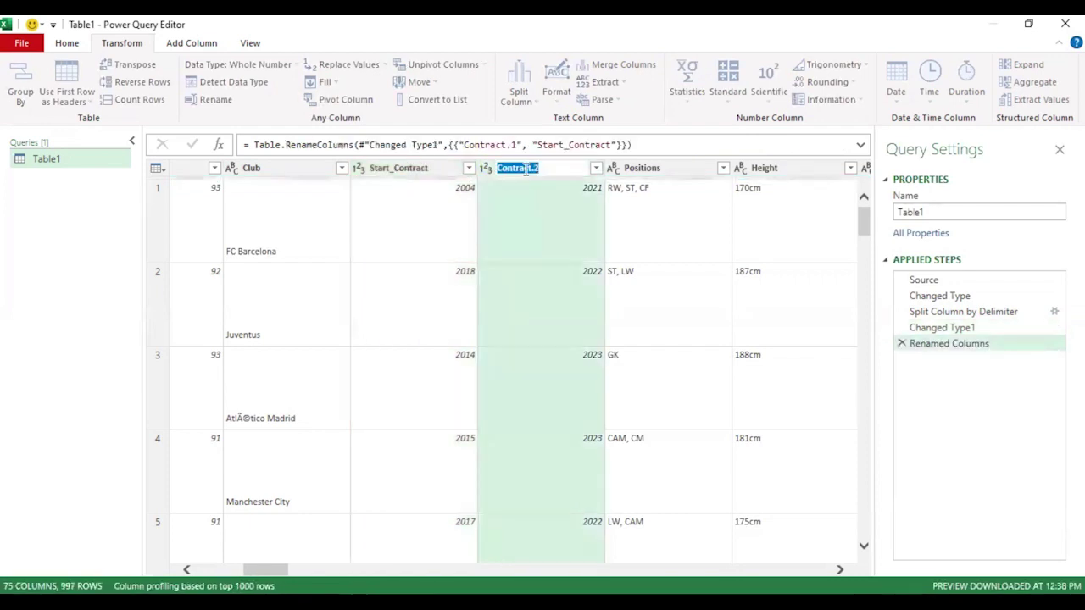
key("BackSpace")
type("End_Contract")
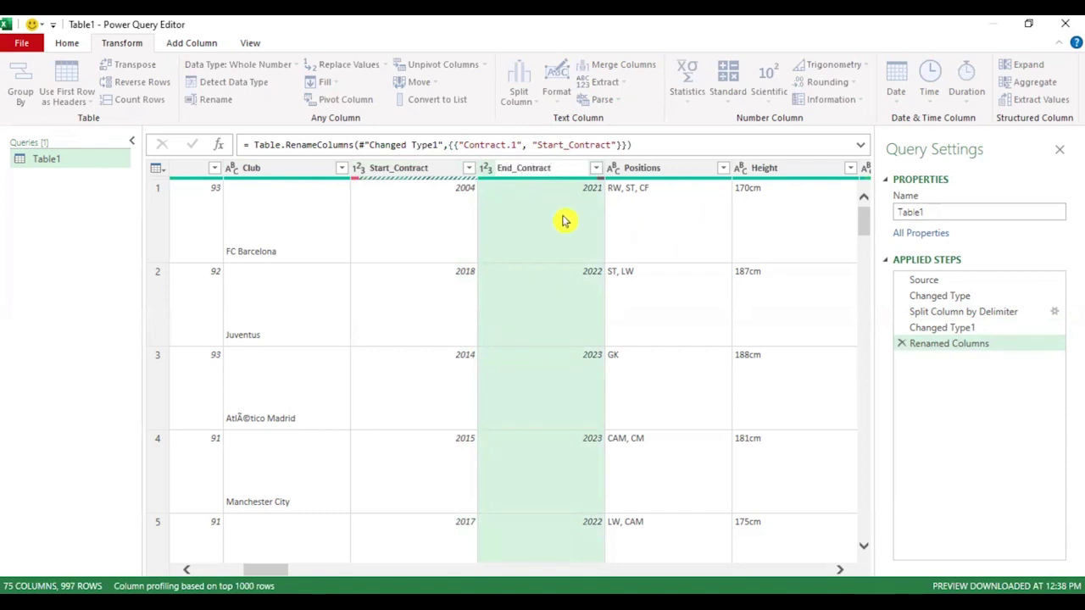
key("Return")
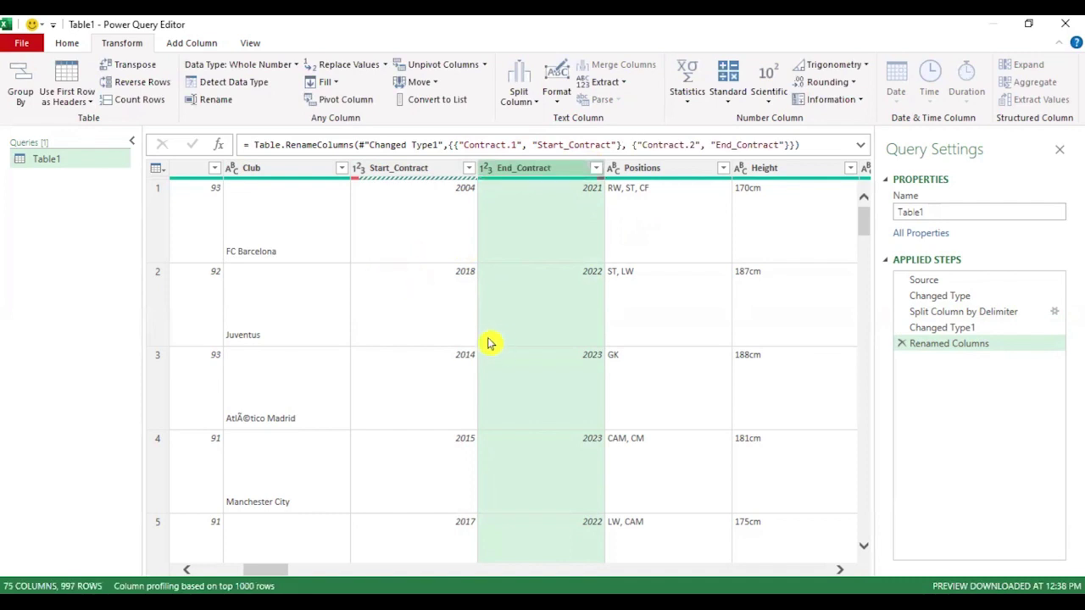
Step: Close the Power Query Editor, load the query into the workbook and check the two contract columns in the resulting table
scroll(487, 337, "down", 1)
scroll(478, 338, "up", 1)
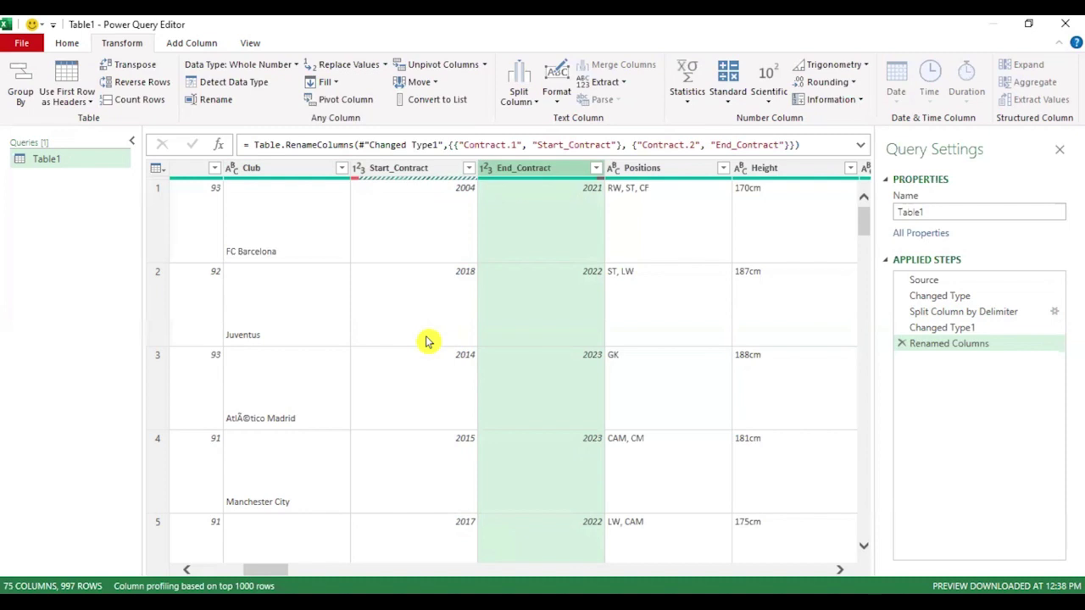
left_click(68, 43)
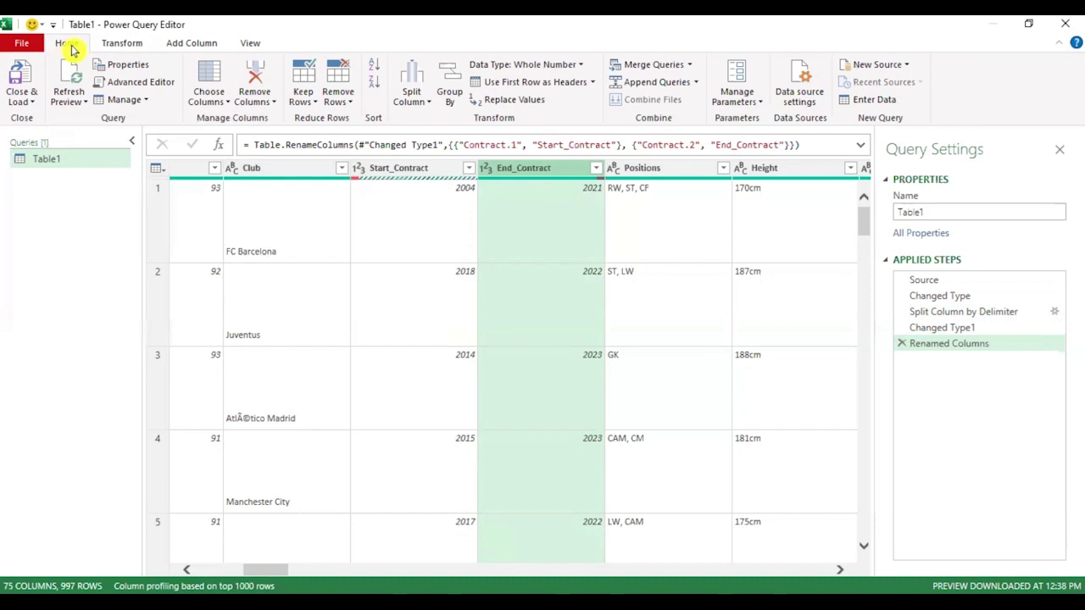
left_click(31, 103)
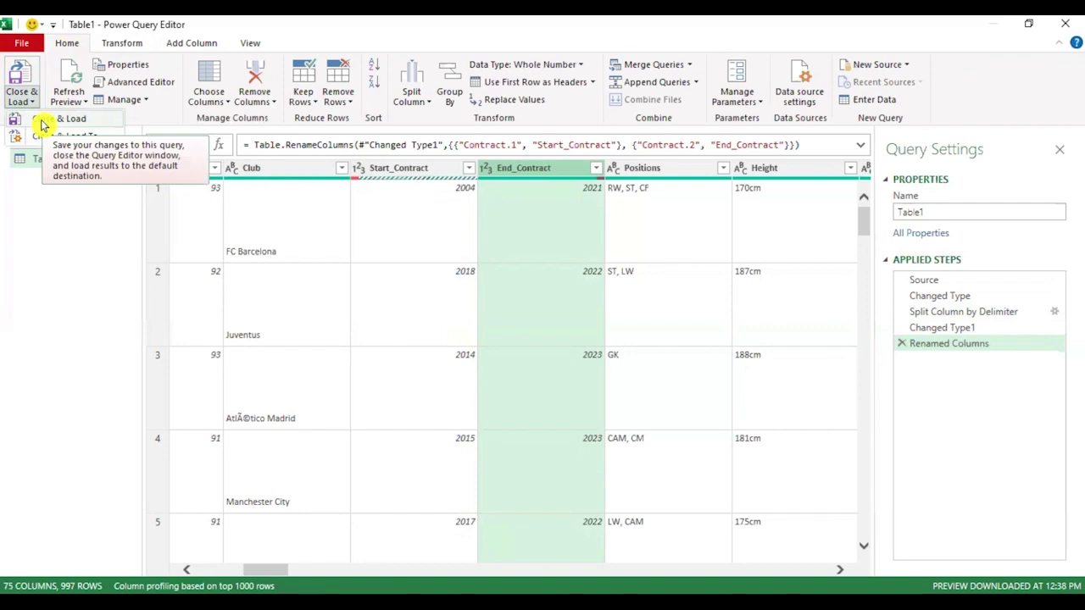
left_click(43, 124)
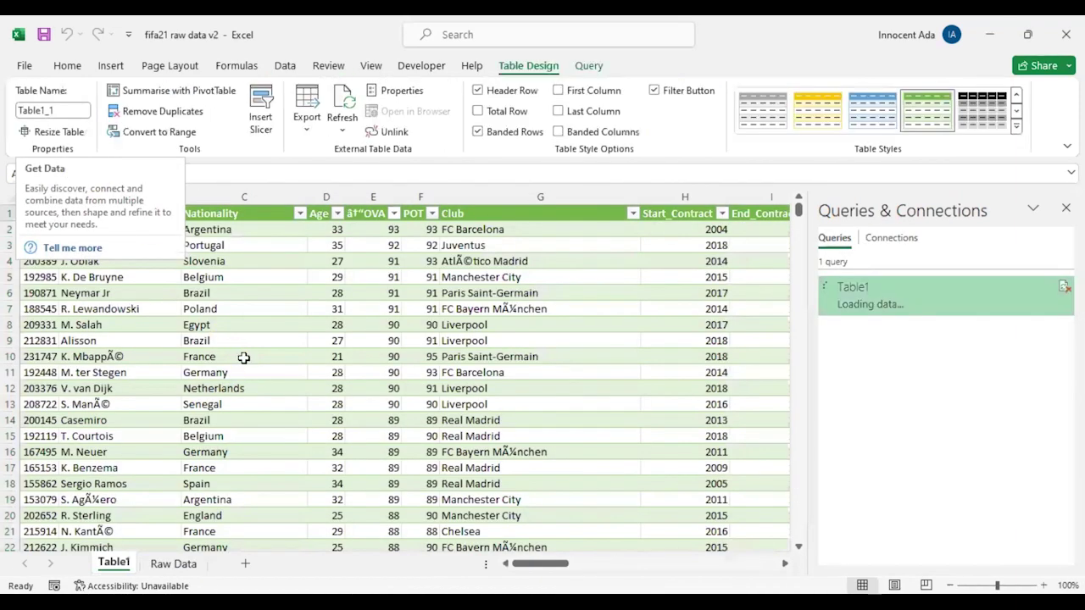
left_click(596, 438)
key("Right")
key("Right")
key("Right")
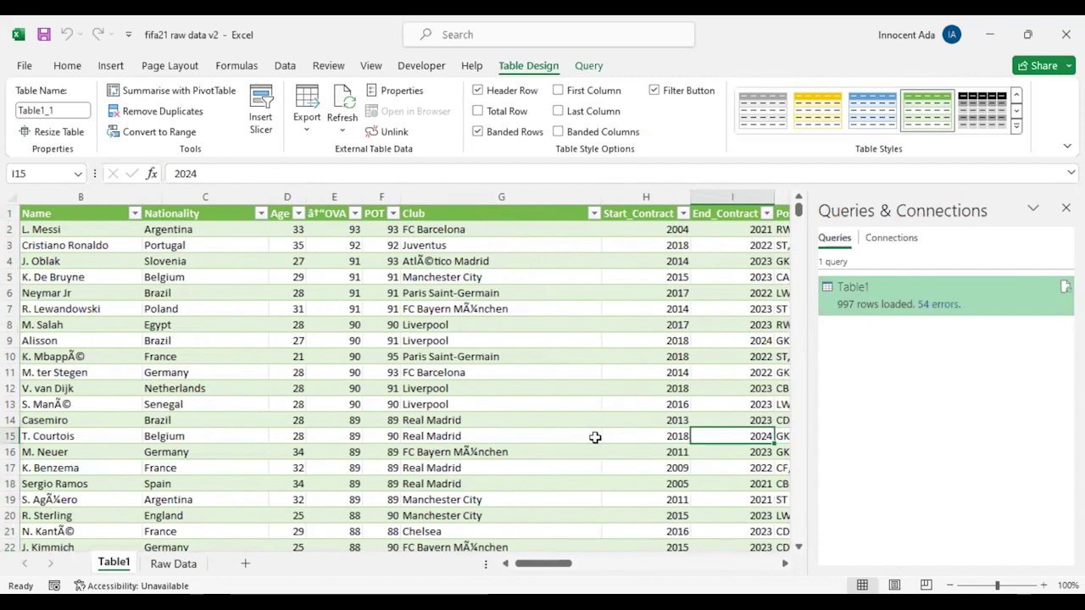